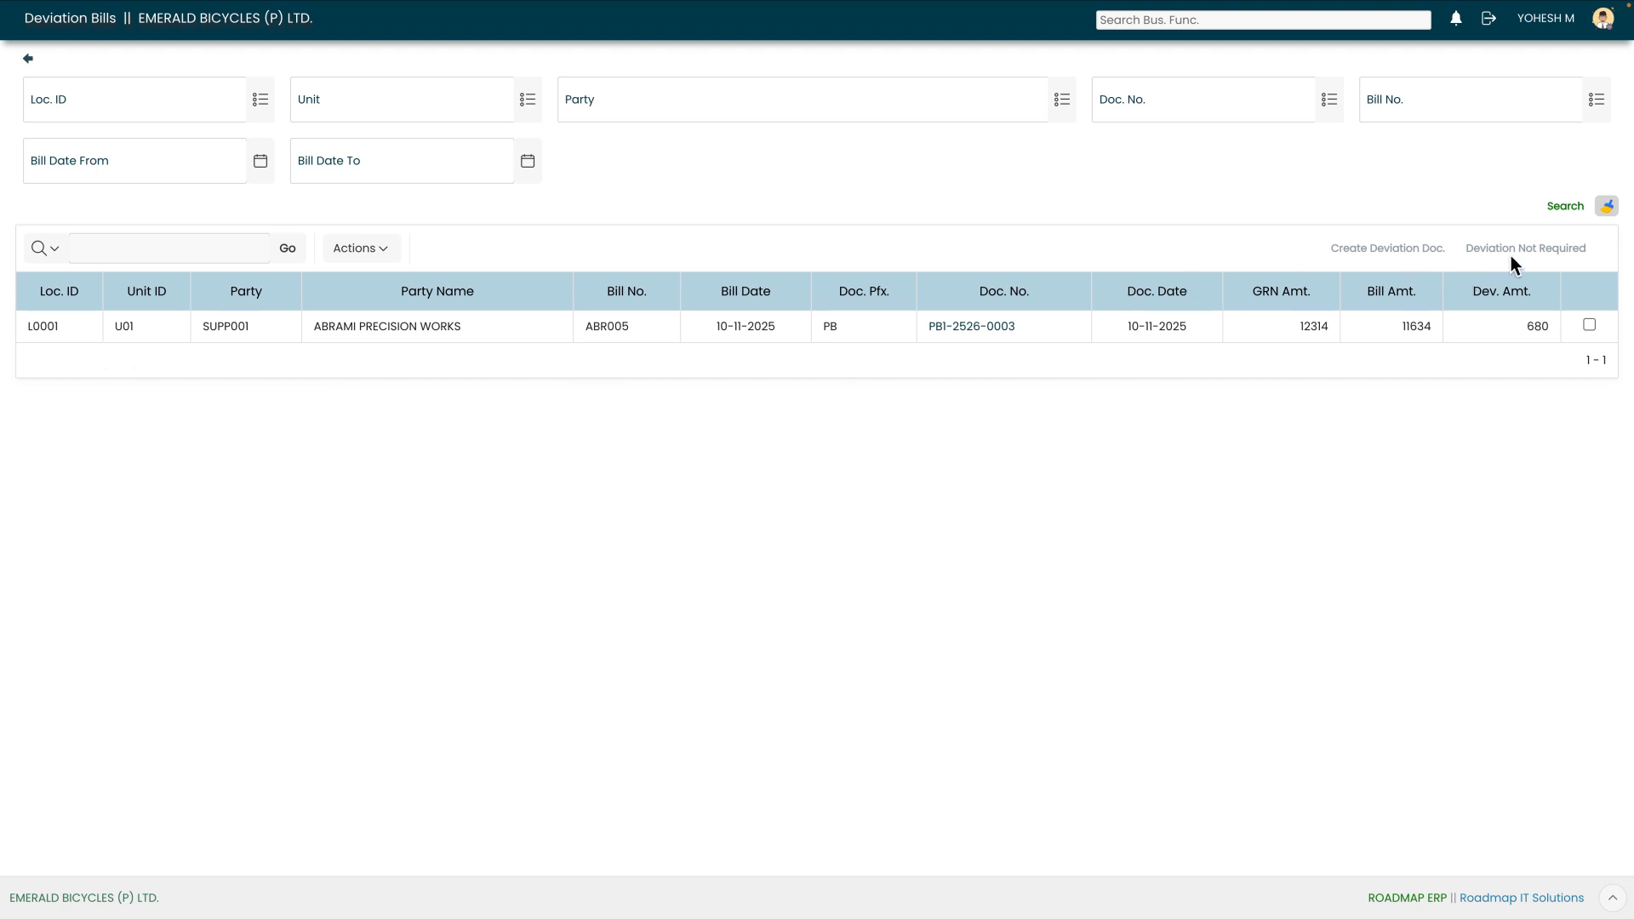
- Select the ABRAMI PRECISION WORKS deviation bill and create a deviation document from it
click(1590, 326)
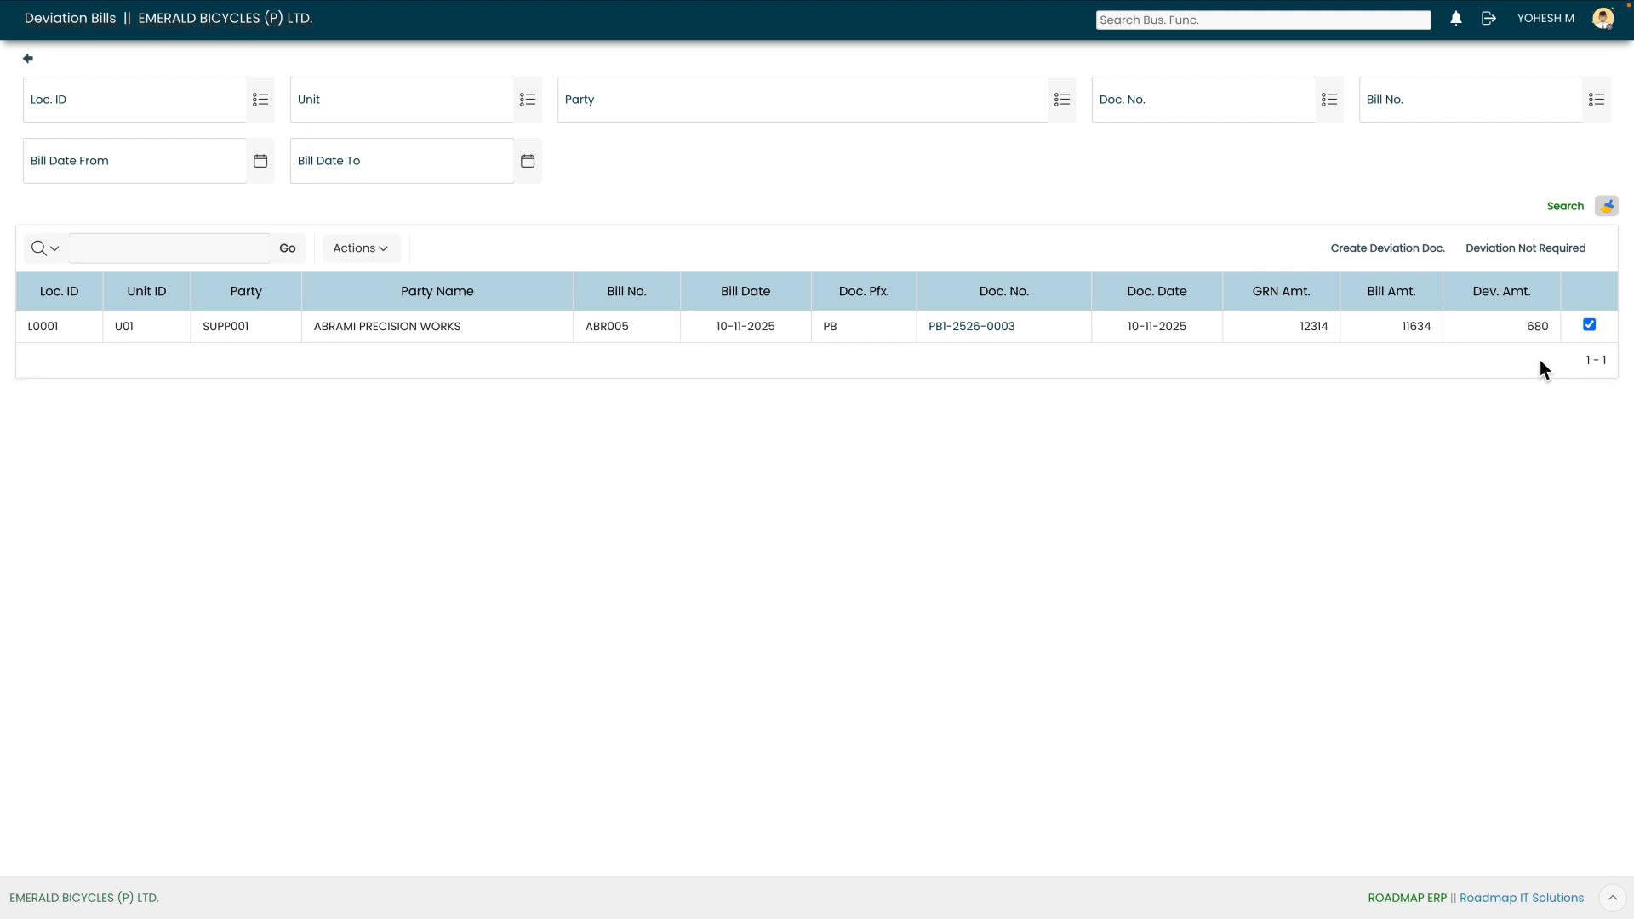
click(1388, 248)
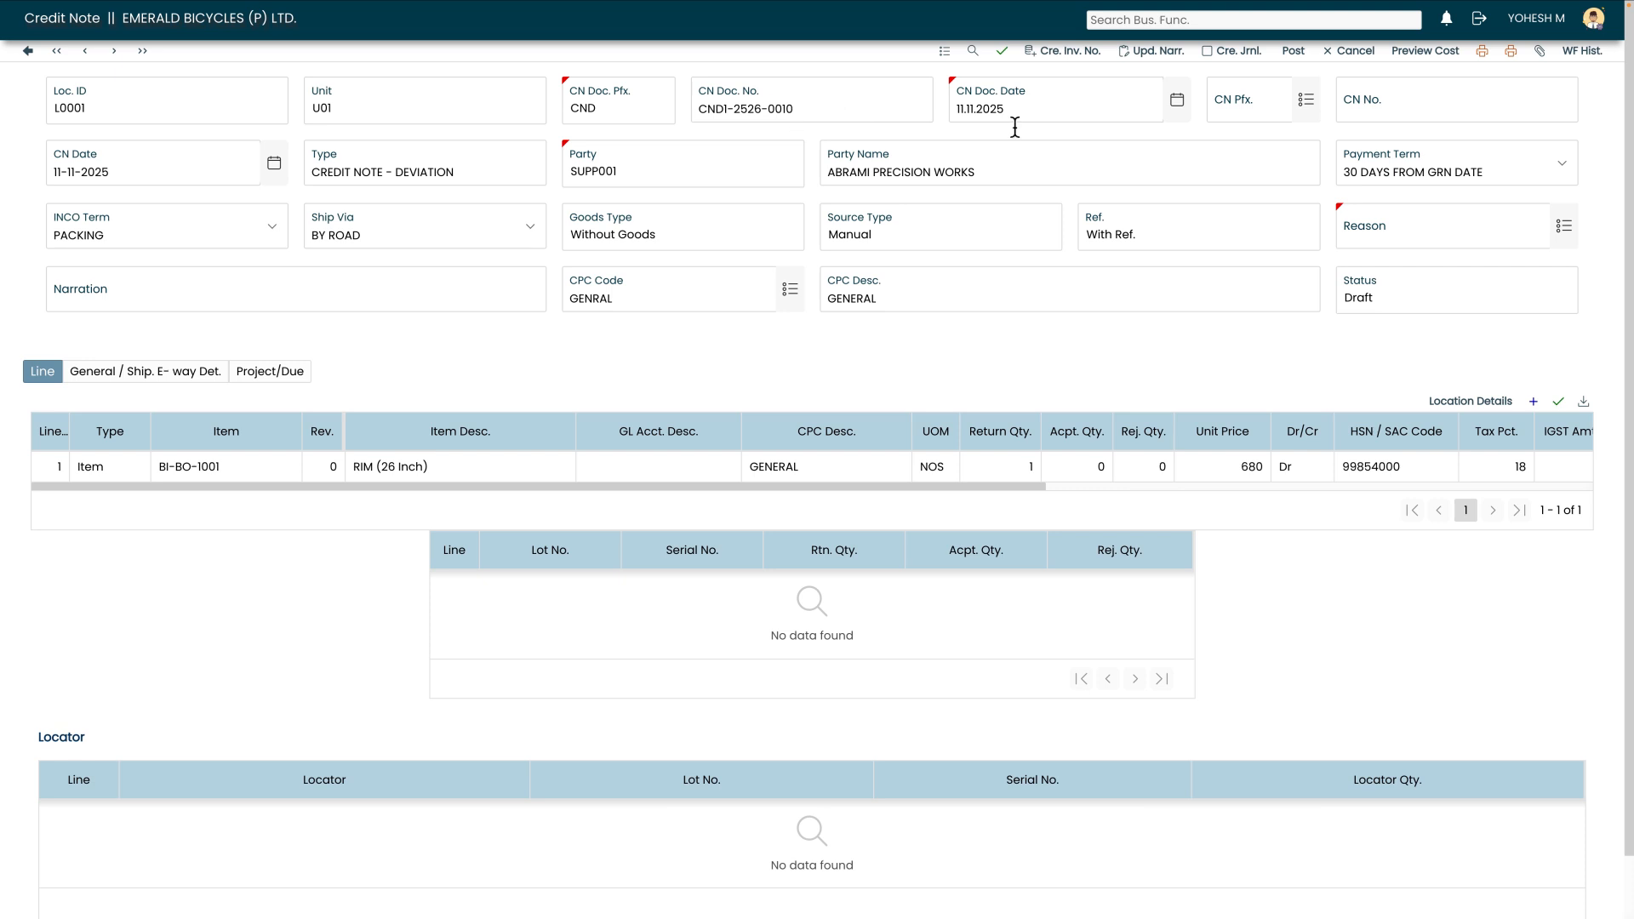
- Set the credit note prefix to CNOT and save the credit note
click(1306, 100)
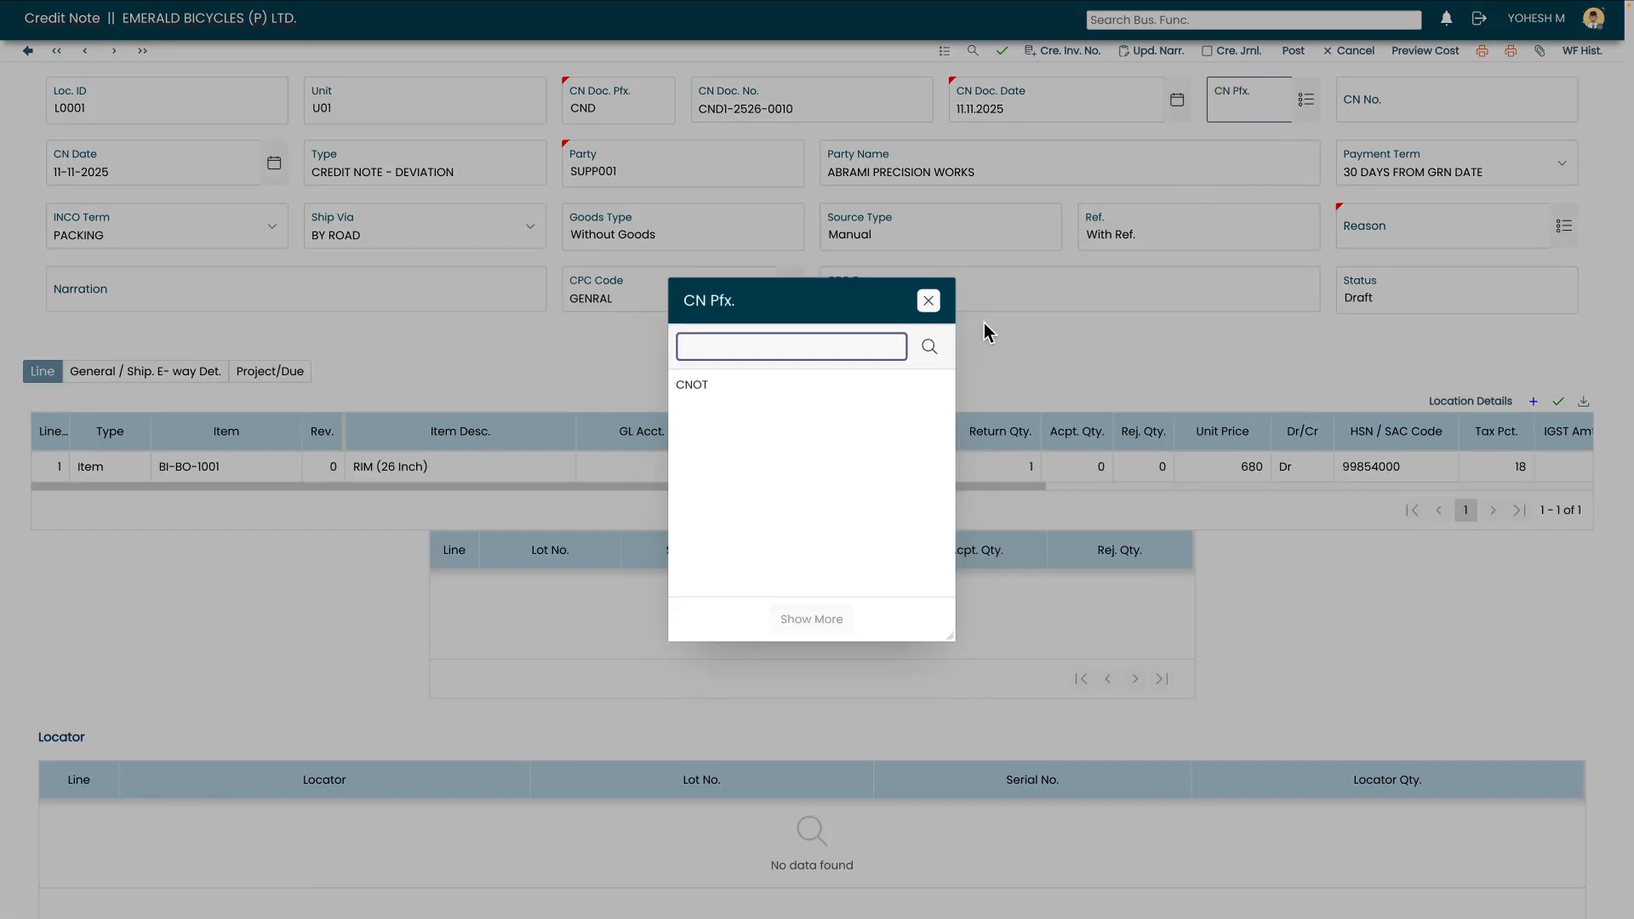
click(693, 390)
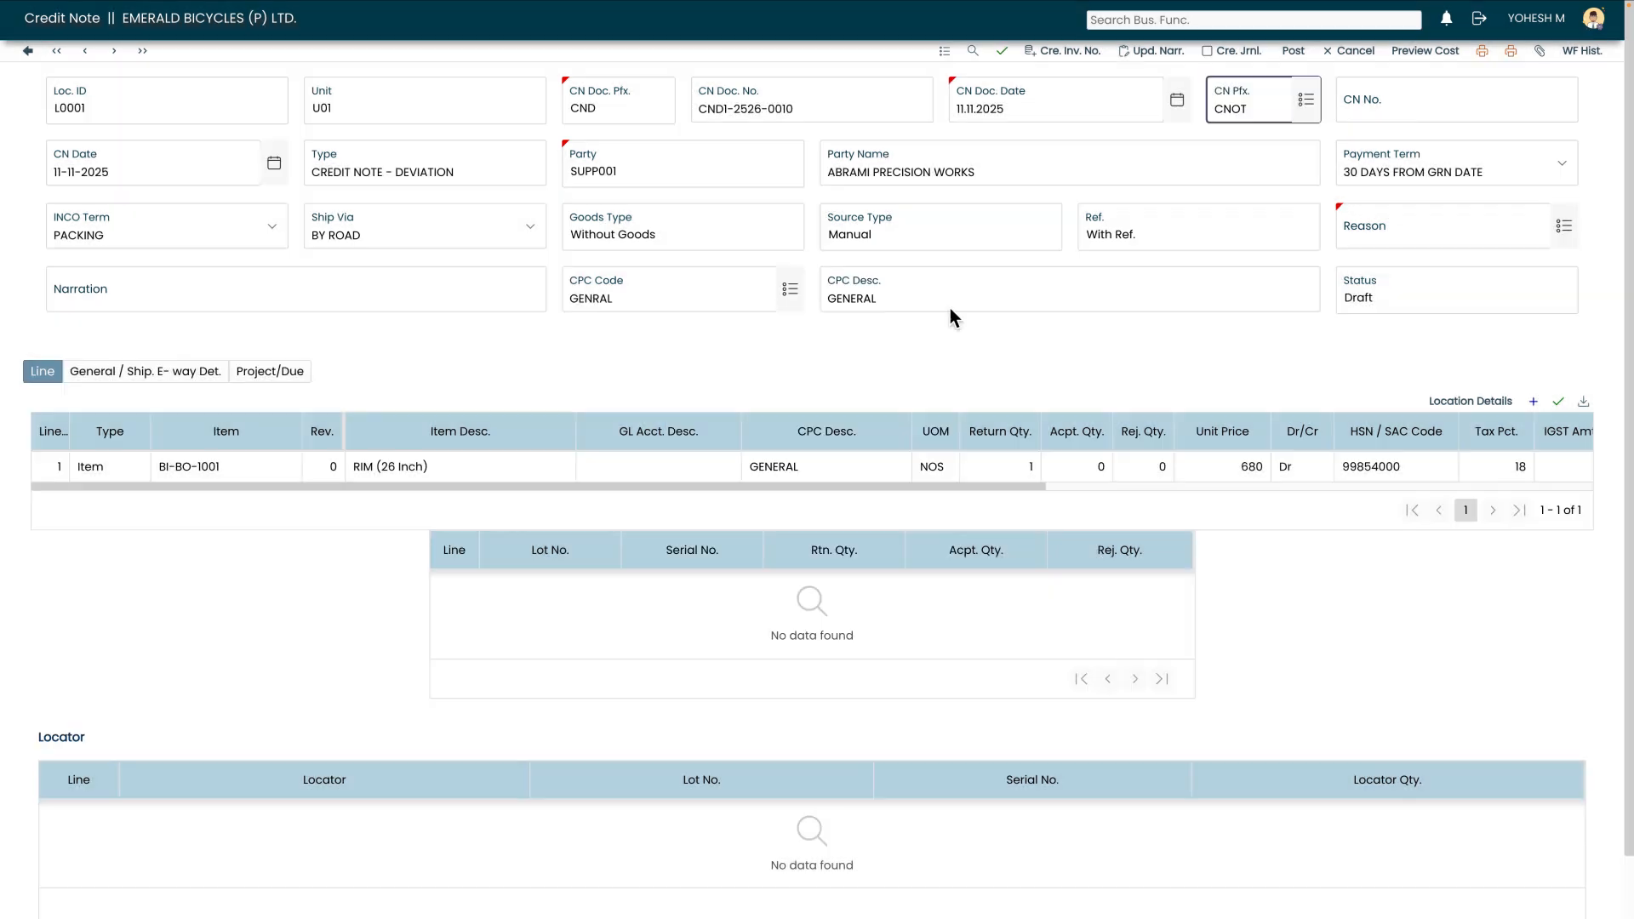
click(1002, 53)
- Set the reason to "Credit note - others" and save the credit note
click(1566, 228)
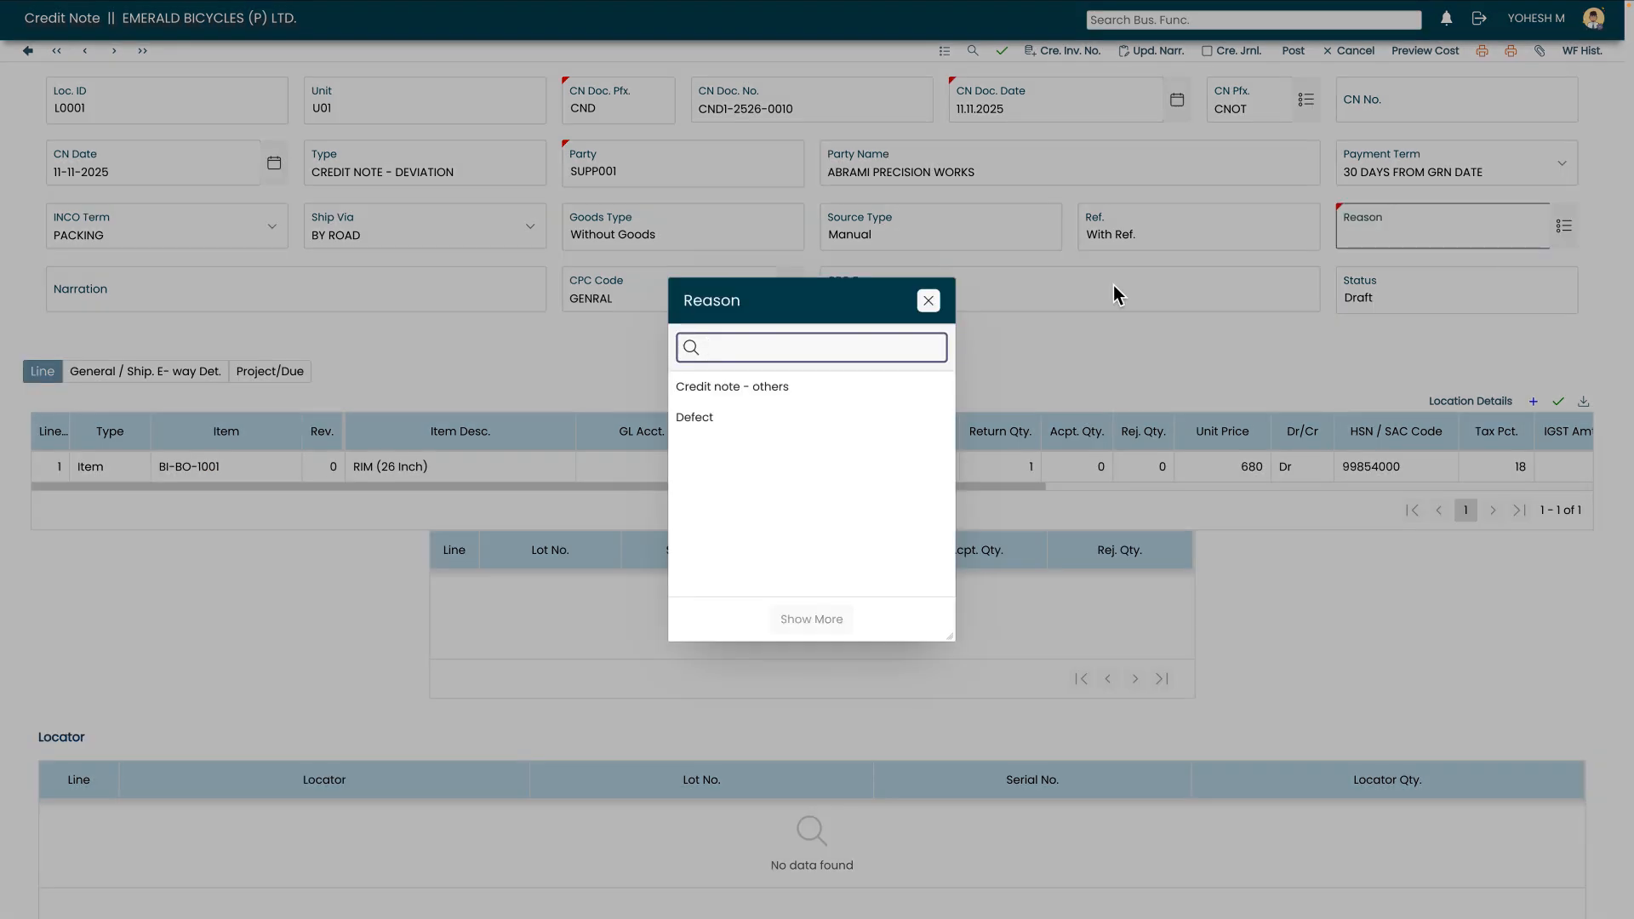
click(749, 387)
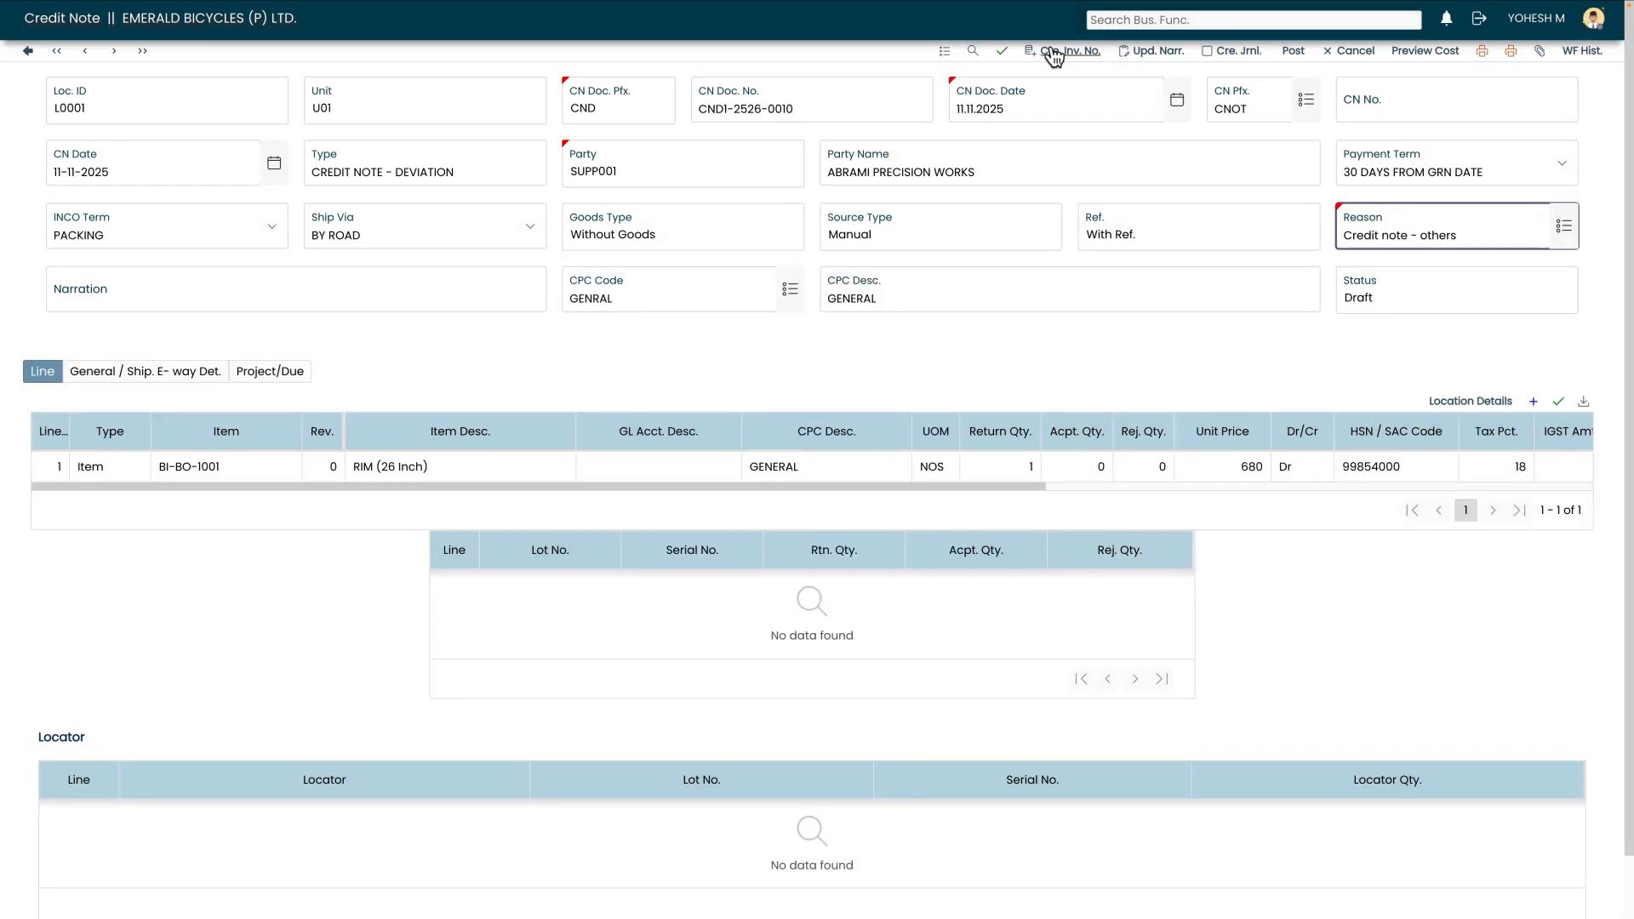
click(1004, 54)
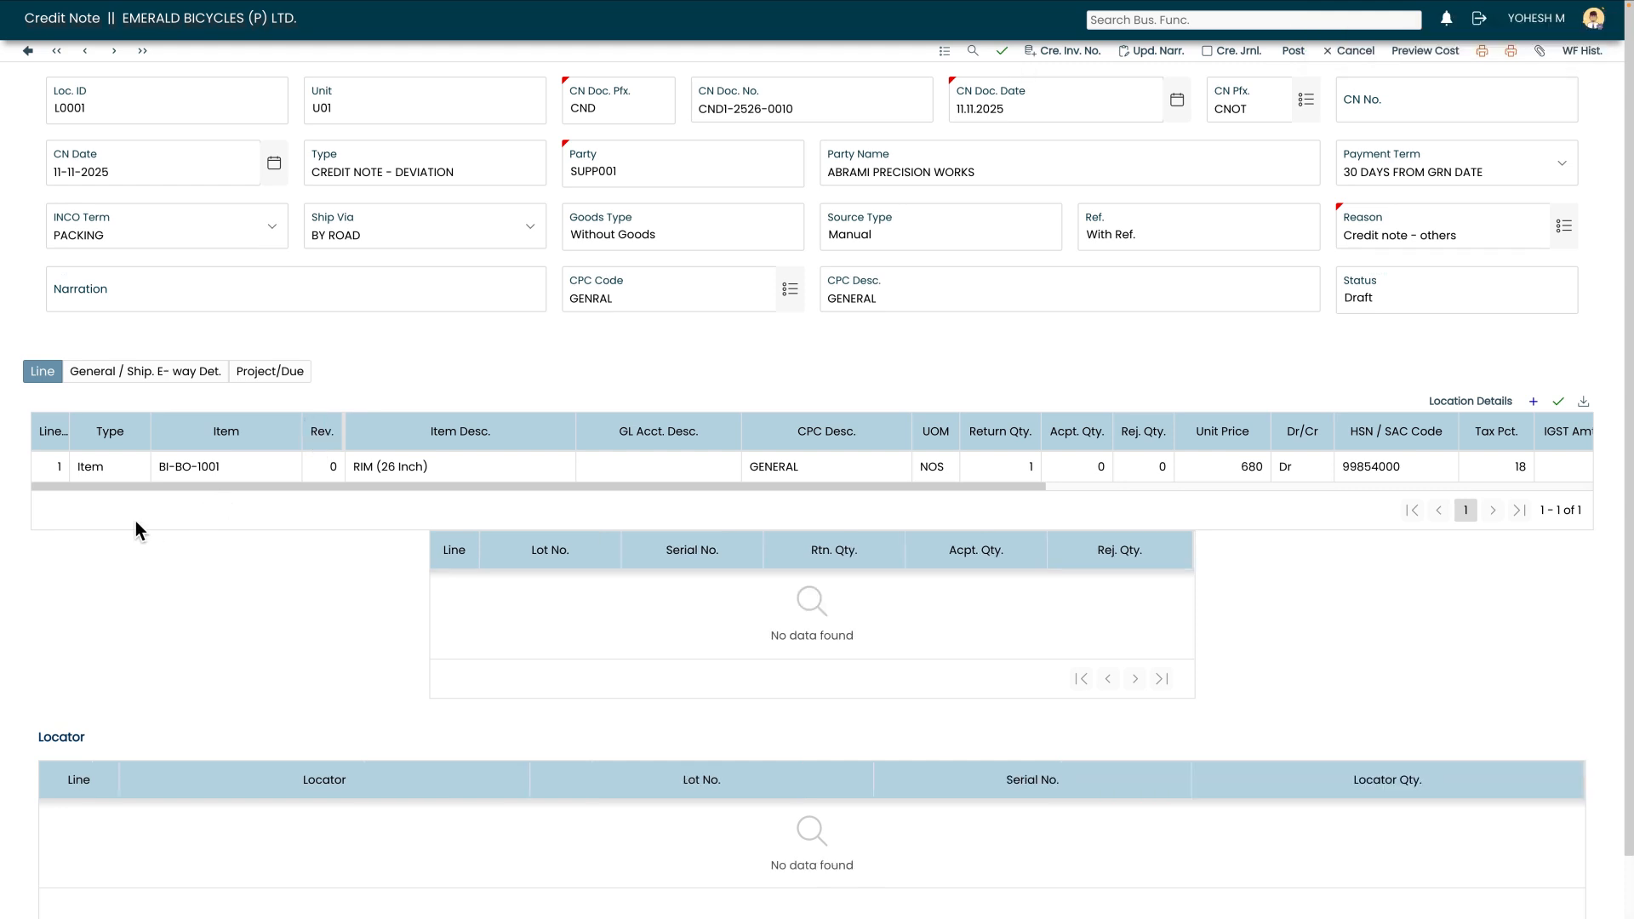
- Set the GL account of line 1 to PURCHASE A/C and save the line
click(237, 475)
drag(470, 489, 616, 498)
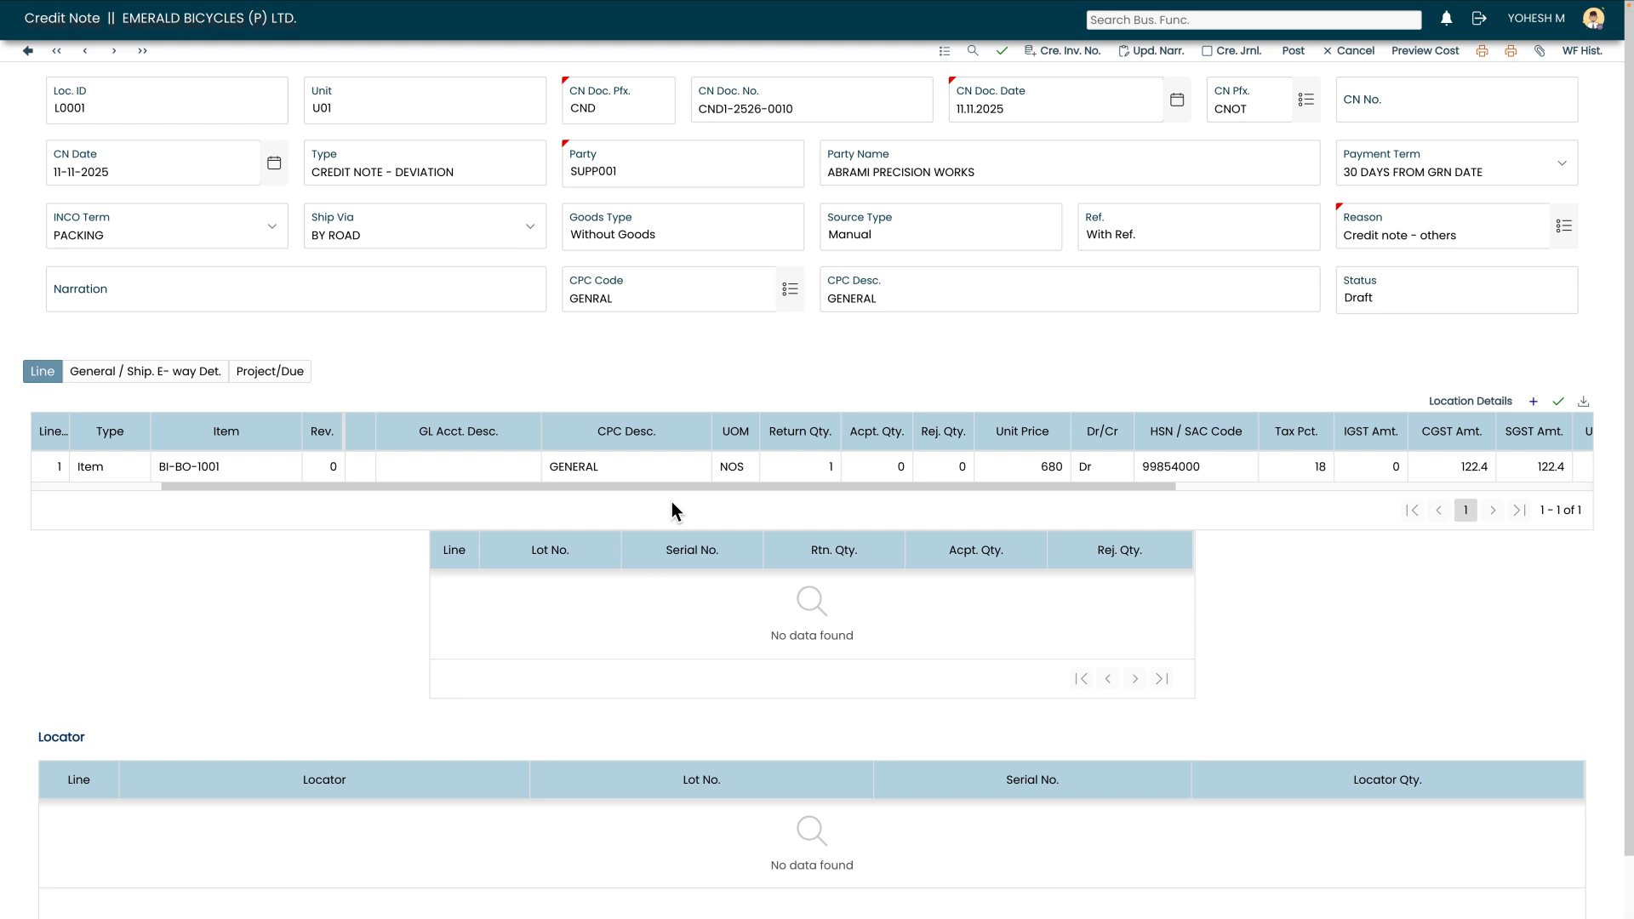
scroll(712, 490, left, 3)
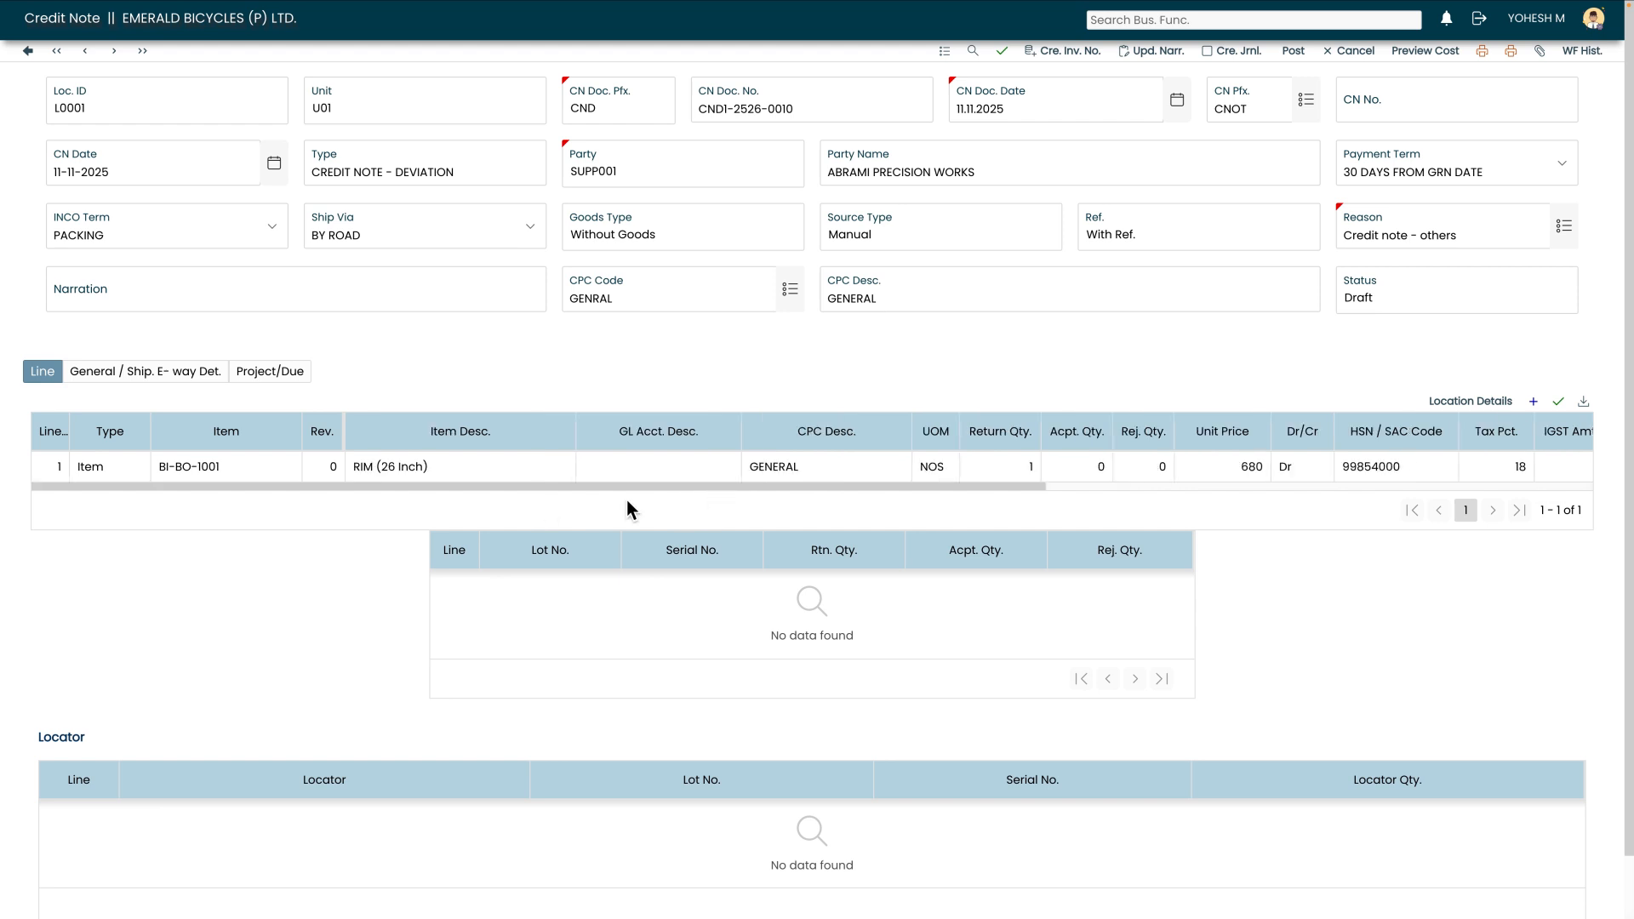
click(668, 475)
click(730, 469)
text(purch)
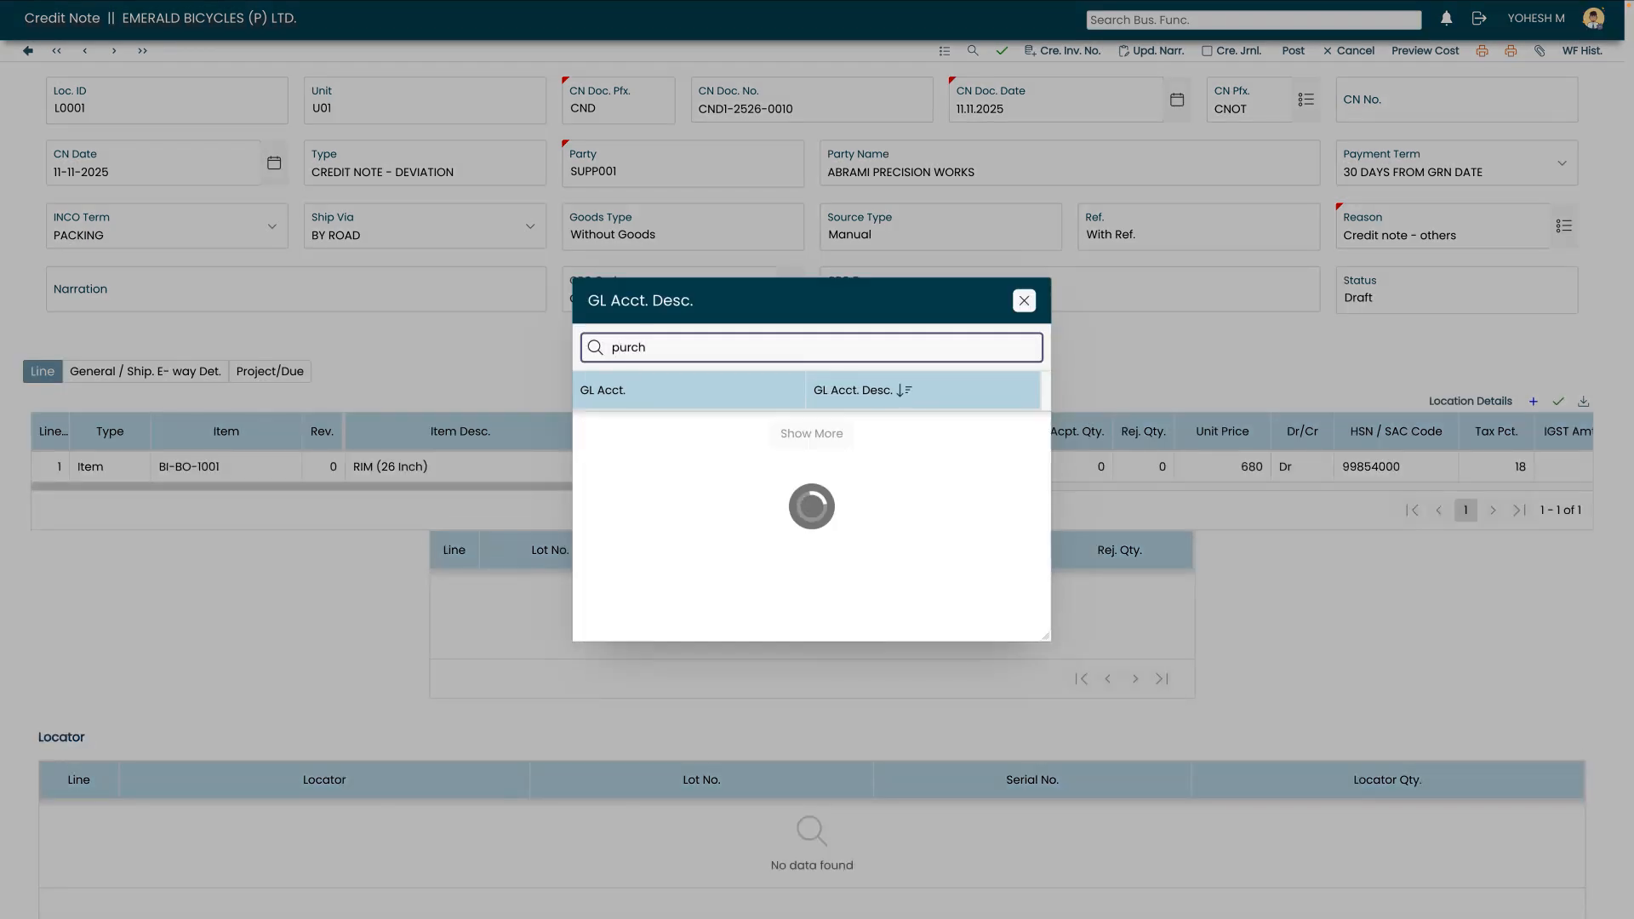
scroll(793, 547, down, 2)
click(852, 518)
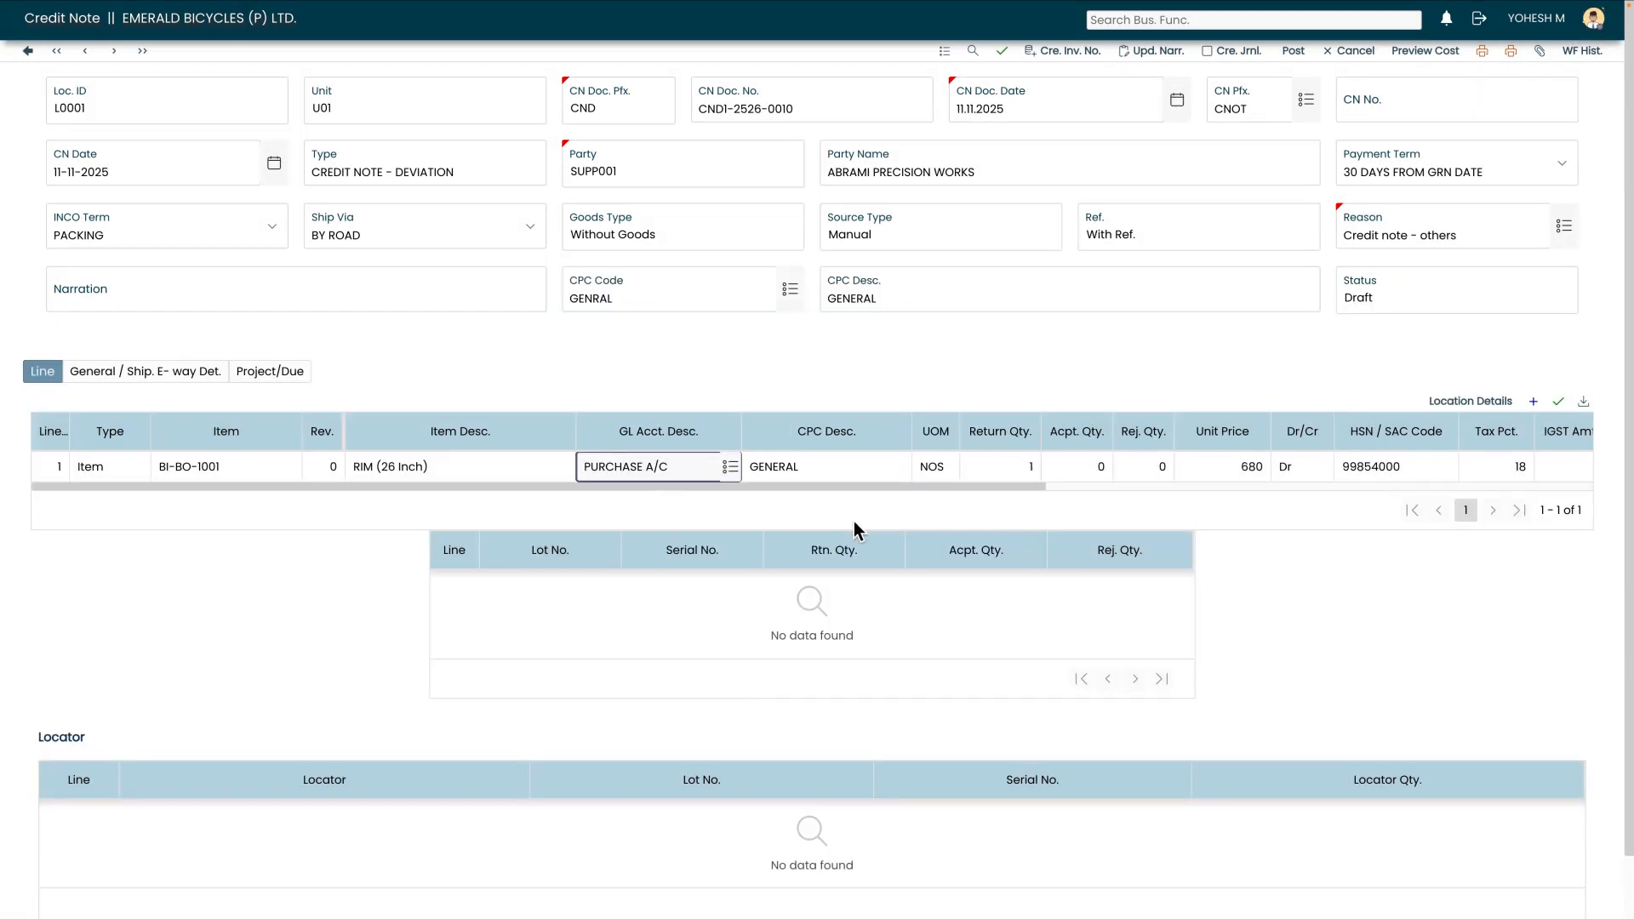
click(1562, 402)
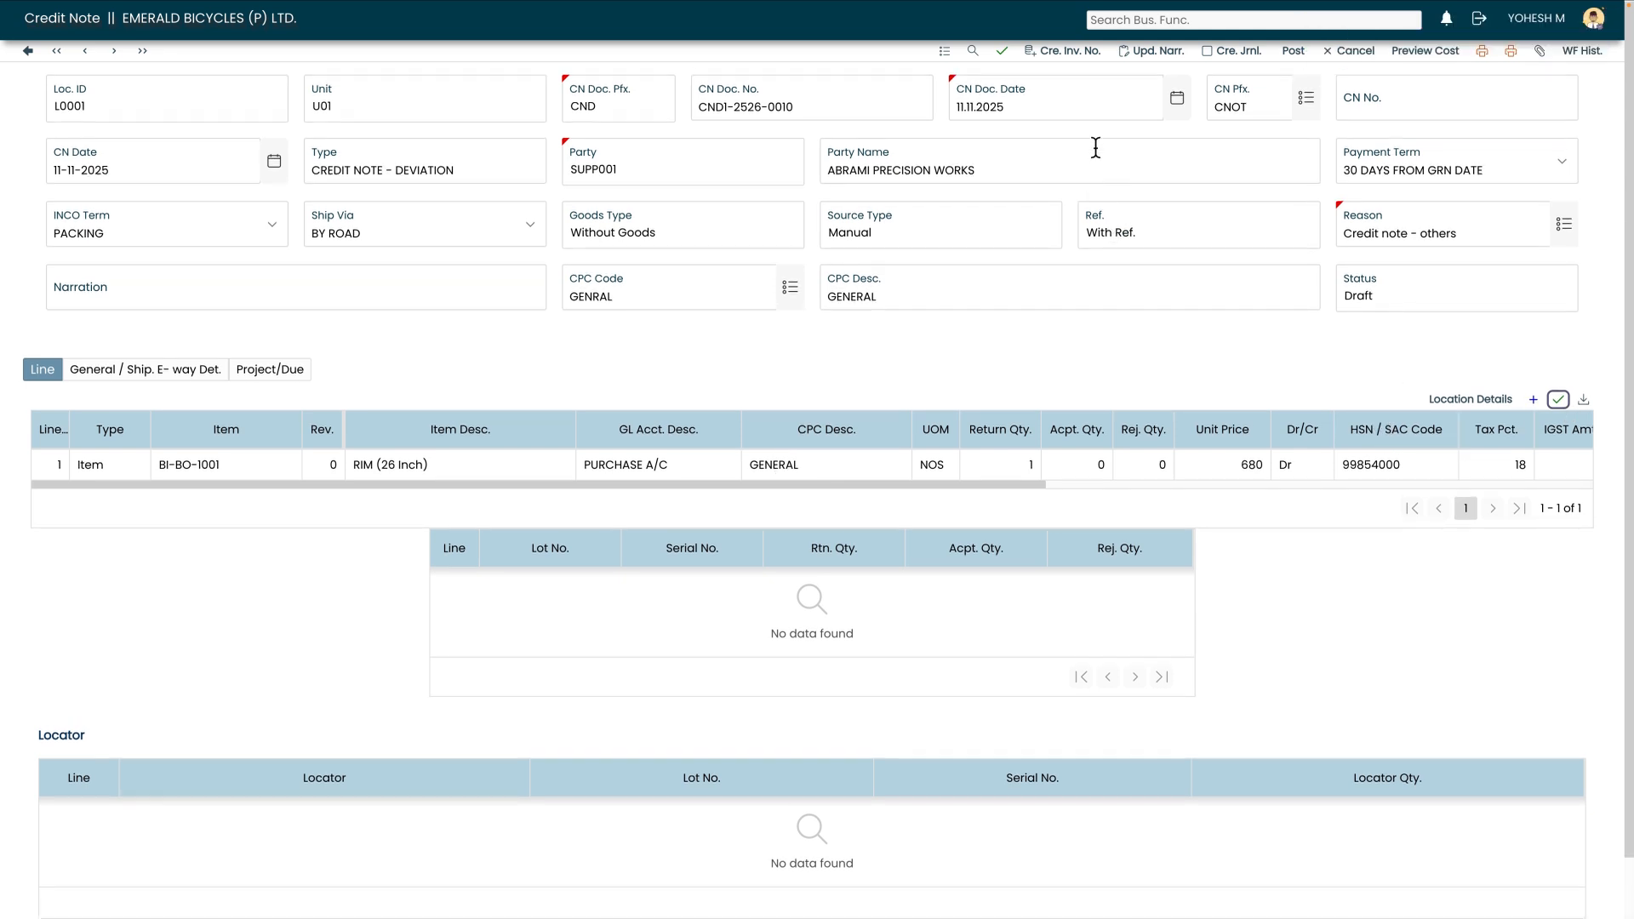
- Generate the credit note number and update the narration
click(1066, 53)
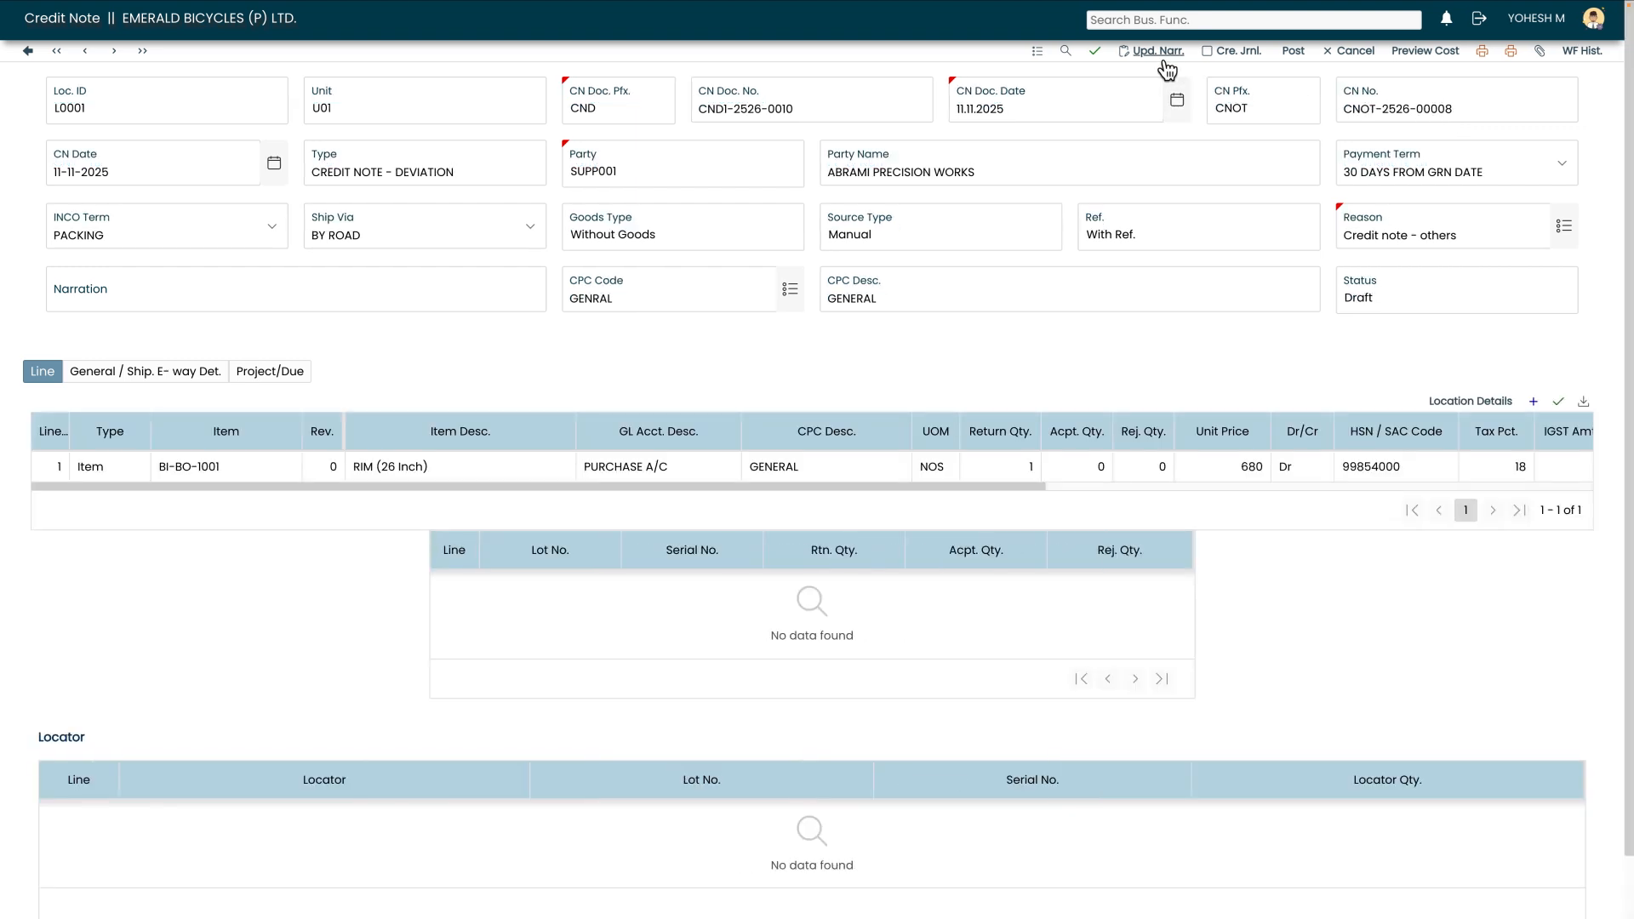
click(1162, 52)
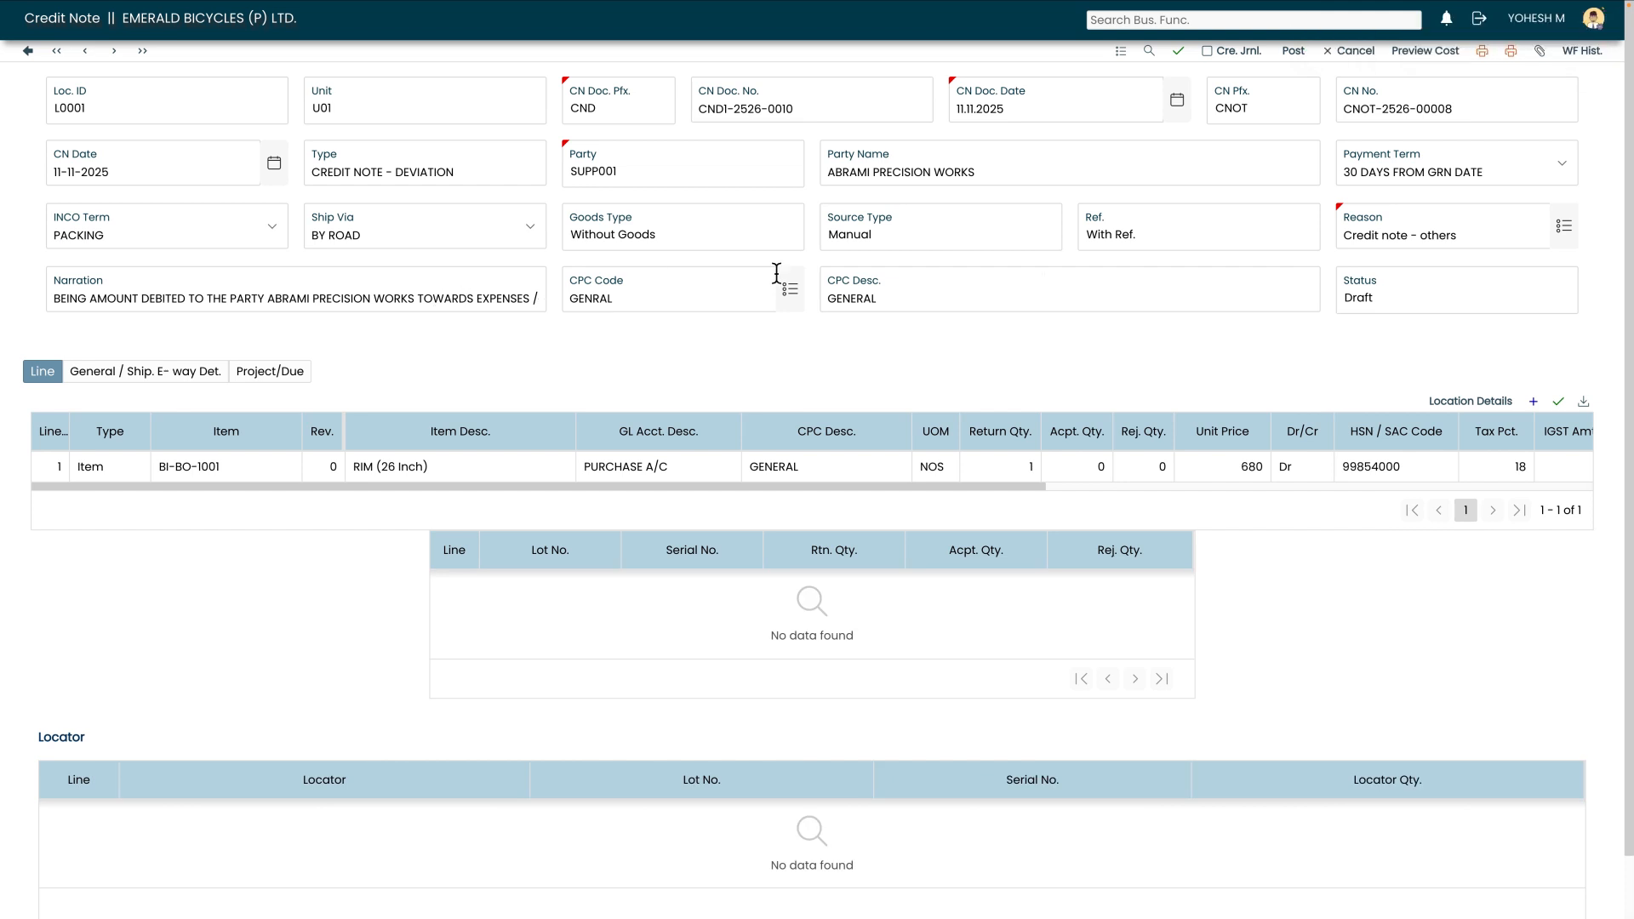
- Create the journal for the credit note
scroll(1090, 240, down, 1)
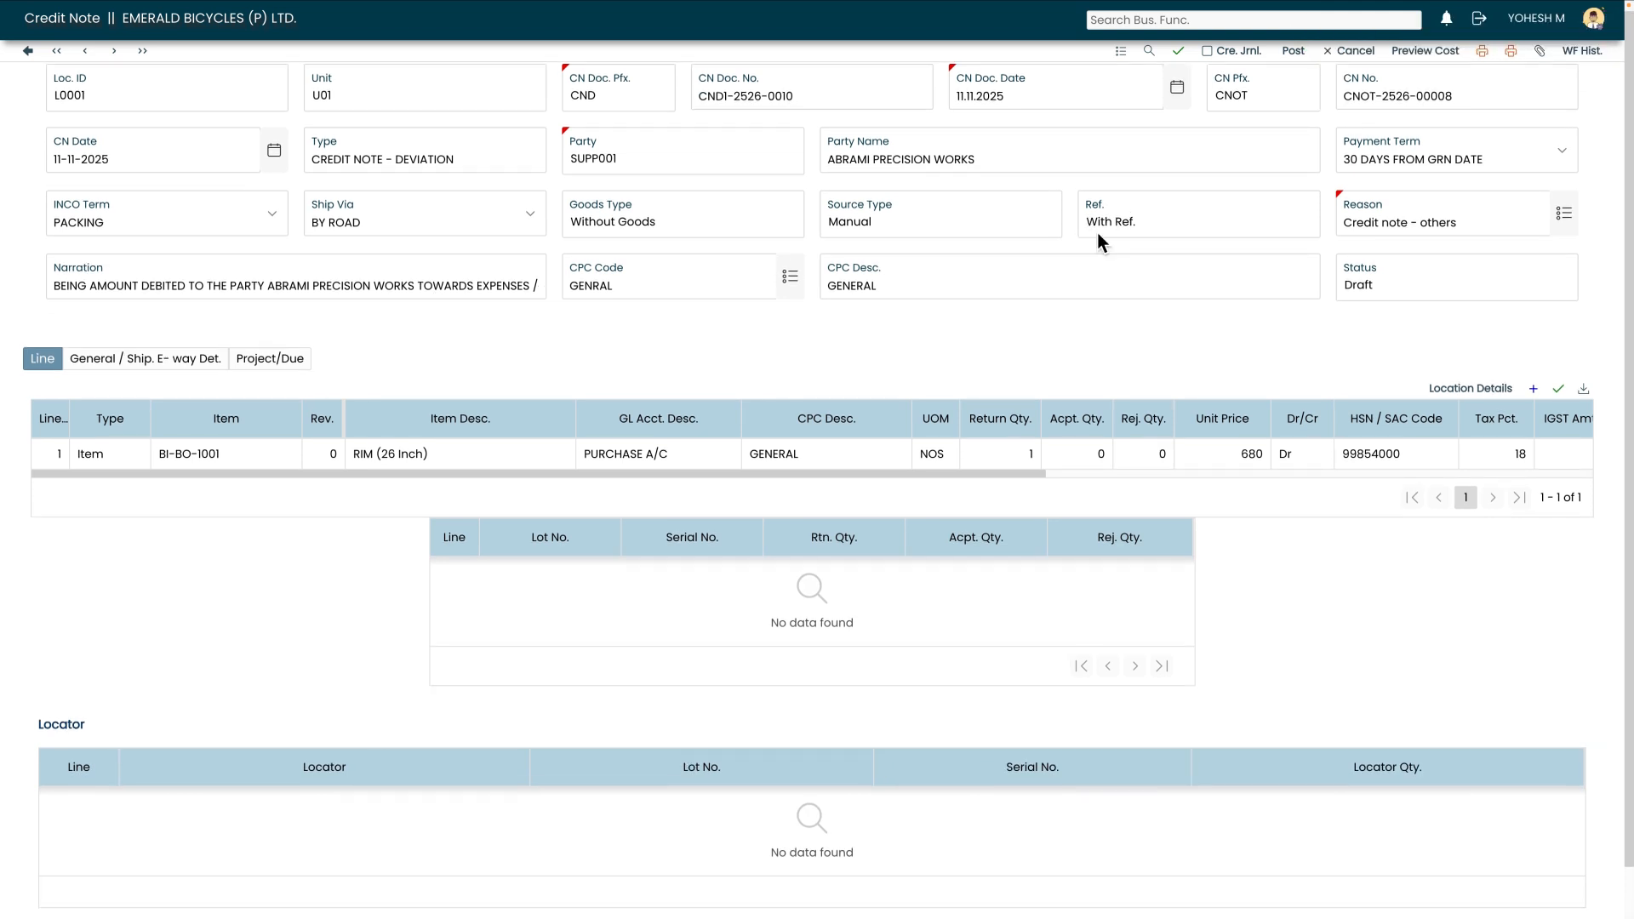
click(1209, 53)
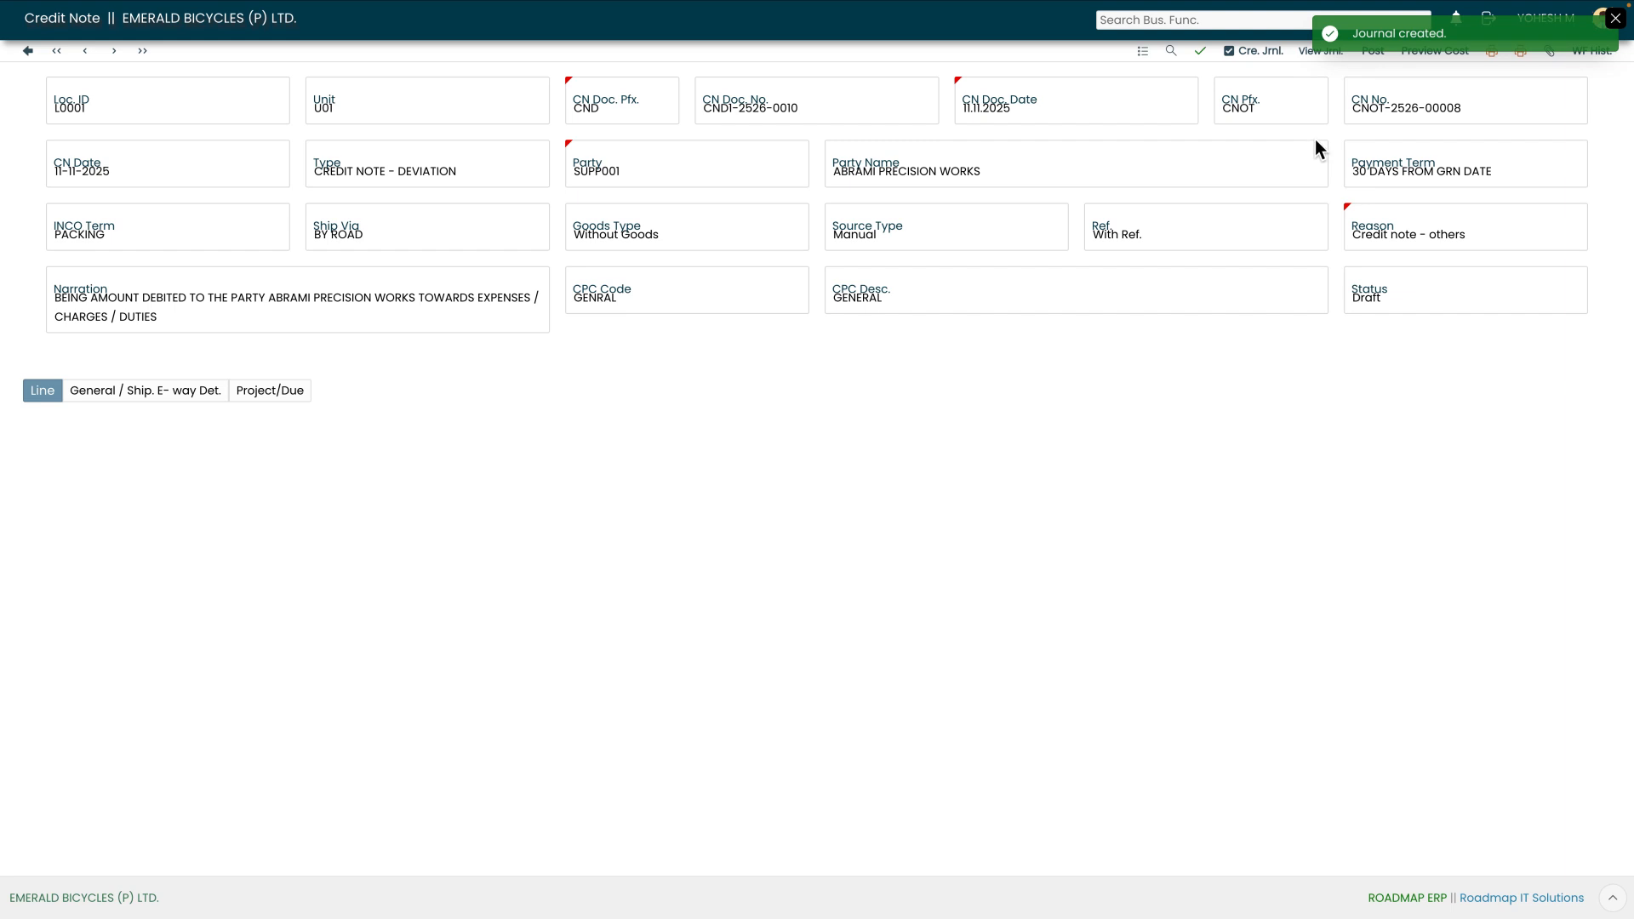
click(1614, 24)
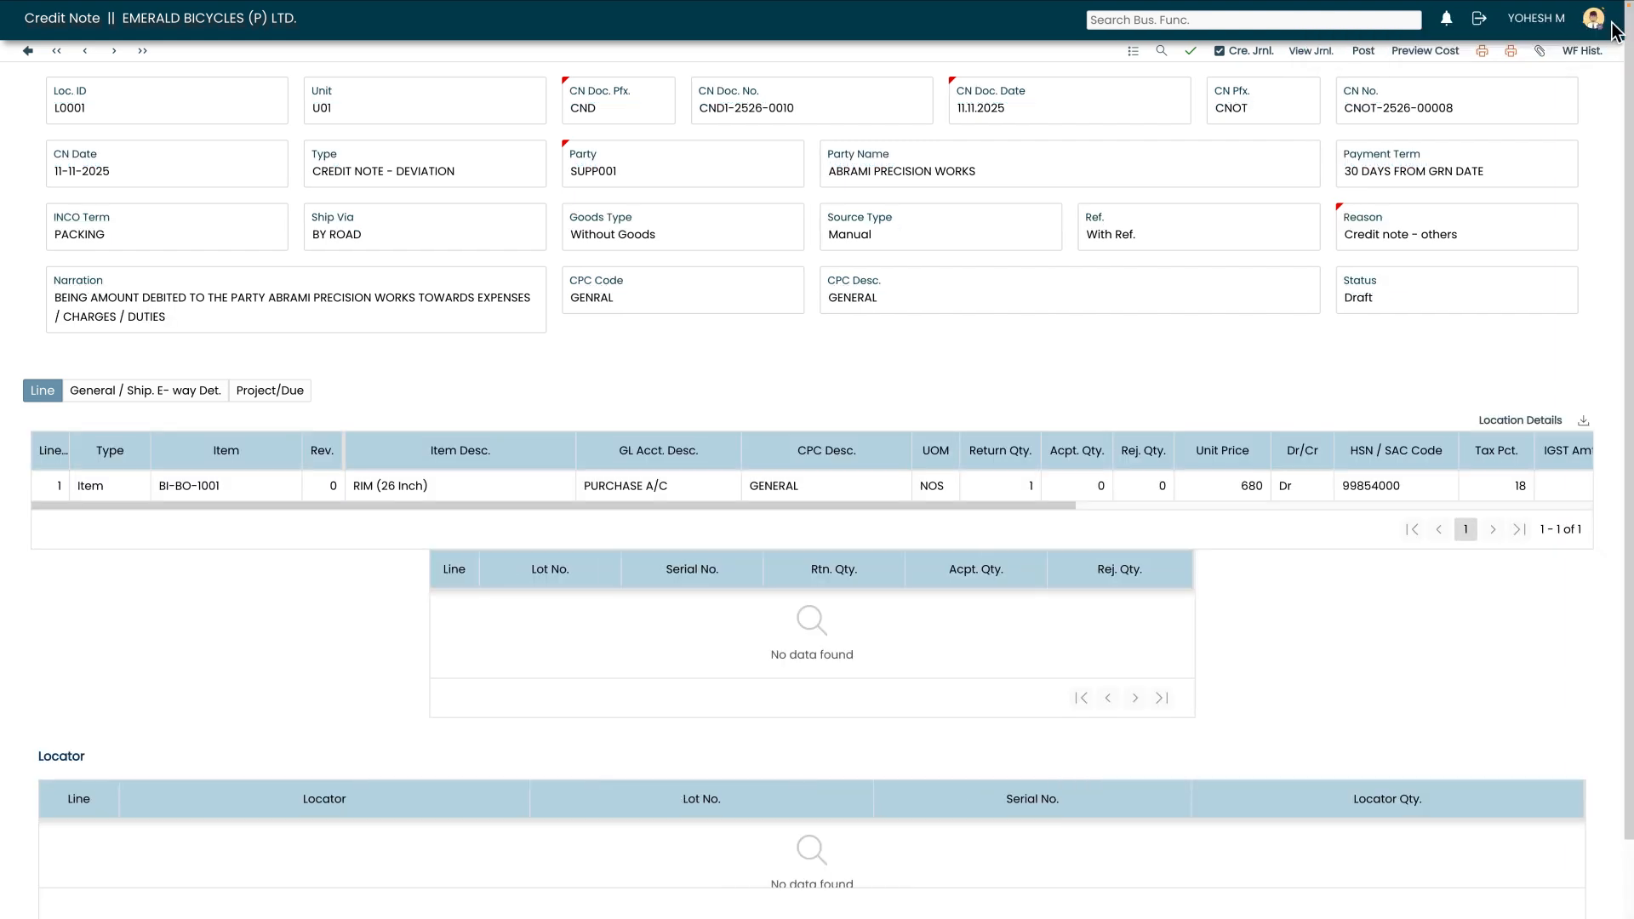
- Open the credit note's journal to review its debit and credit entries
click(1312, 52)
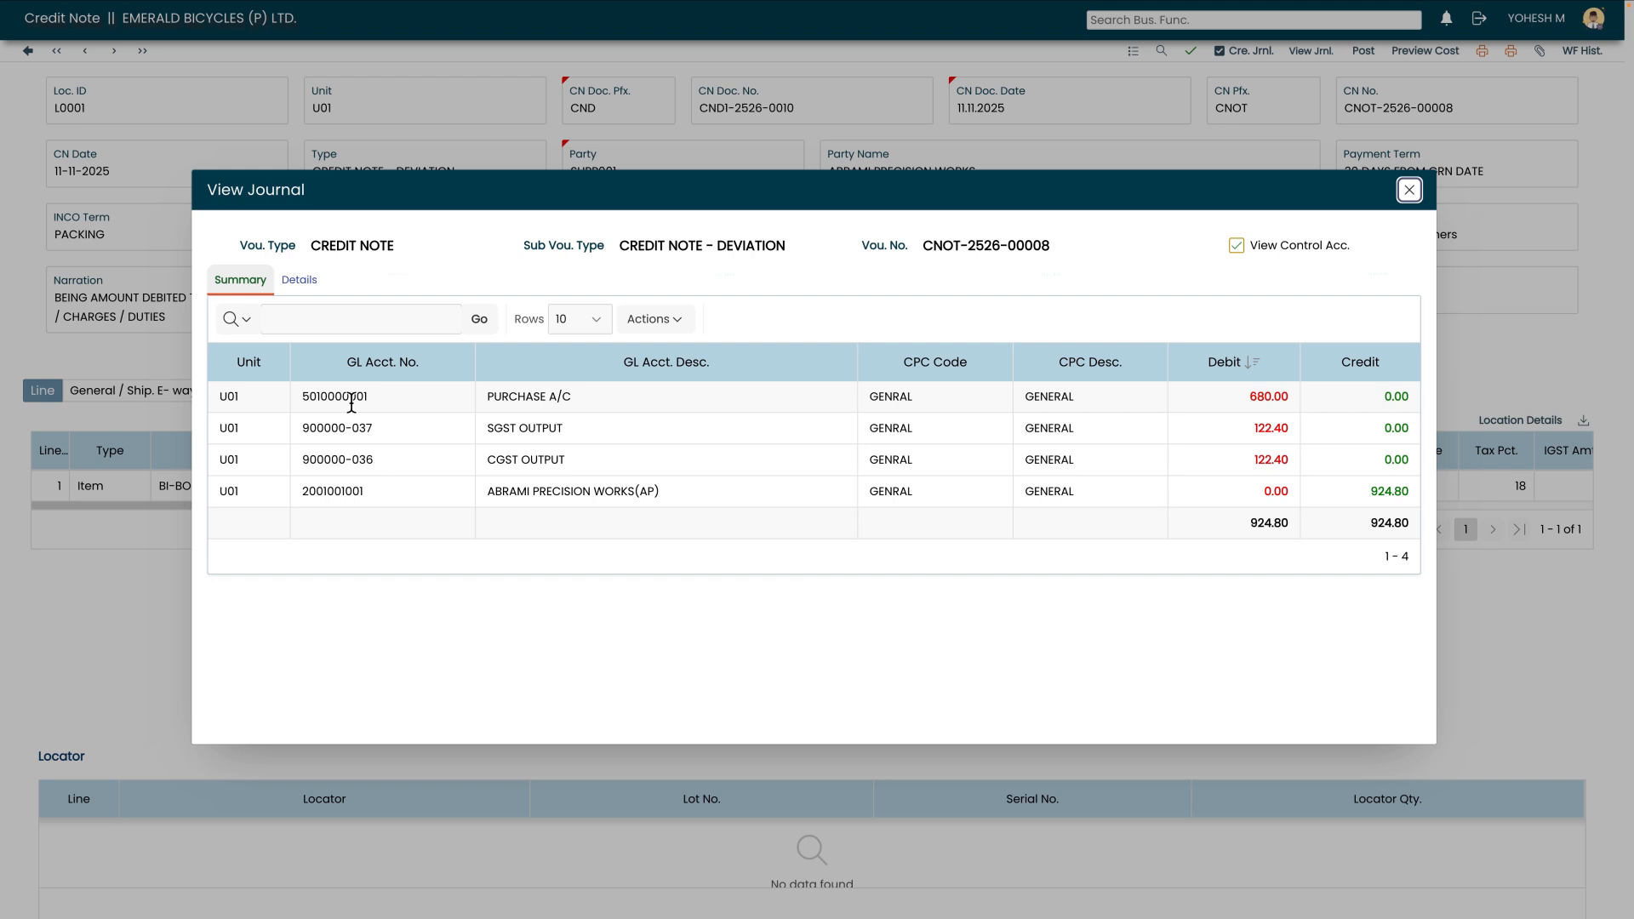
click(1409, 190)
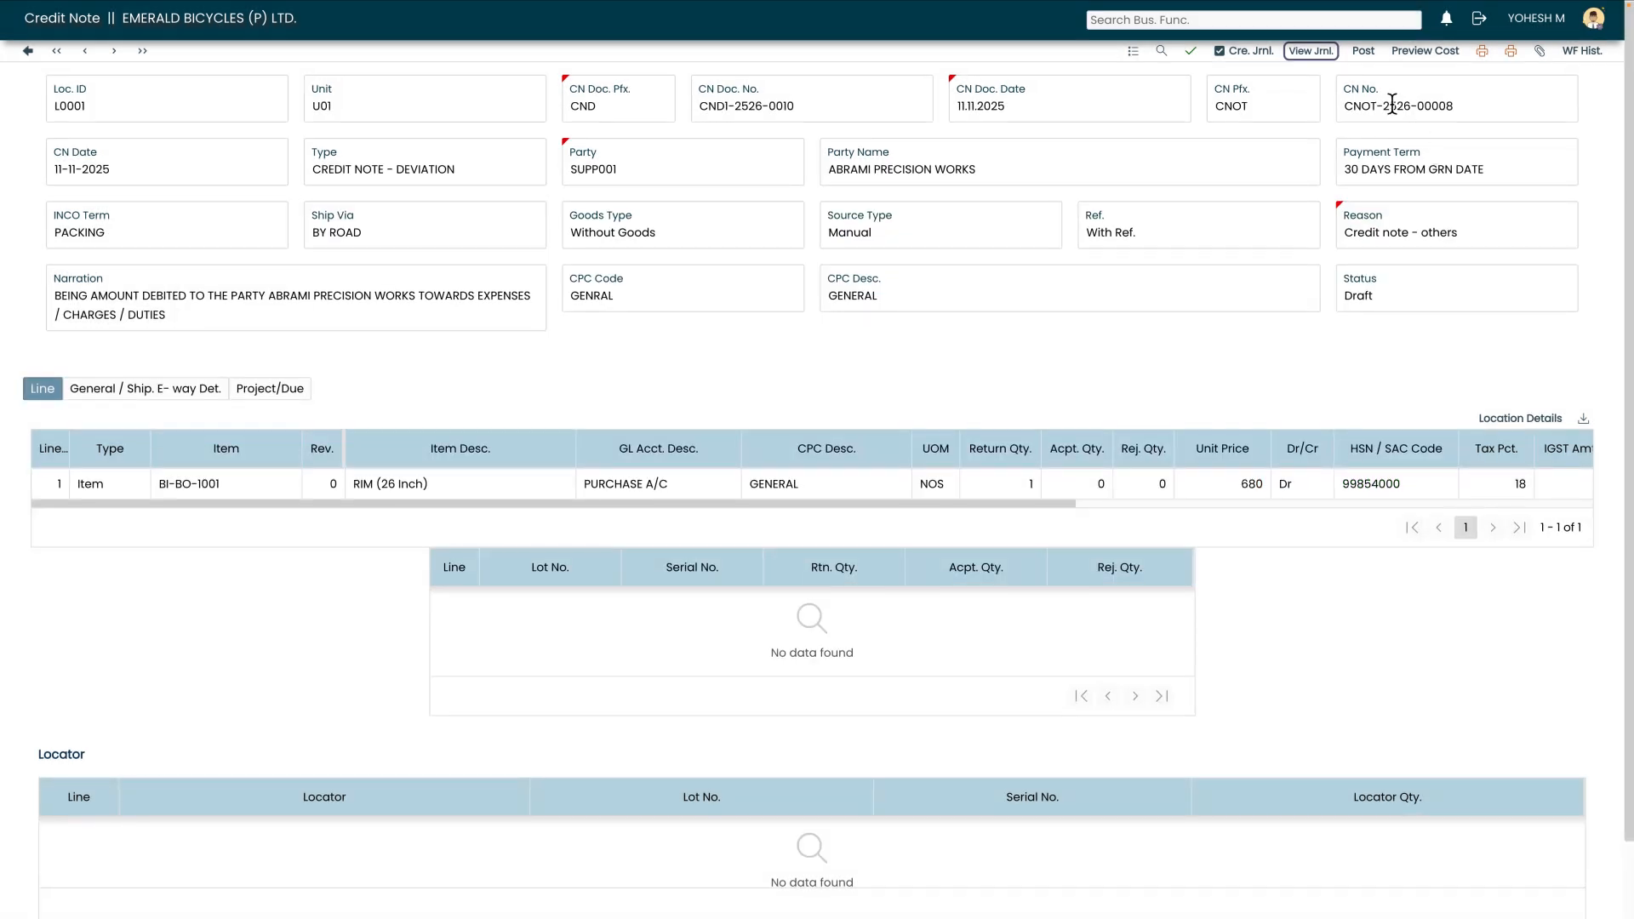
- Post the credit note
click(1363, 53)
click(783, 571)
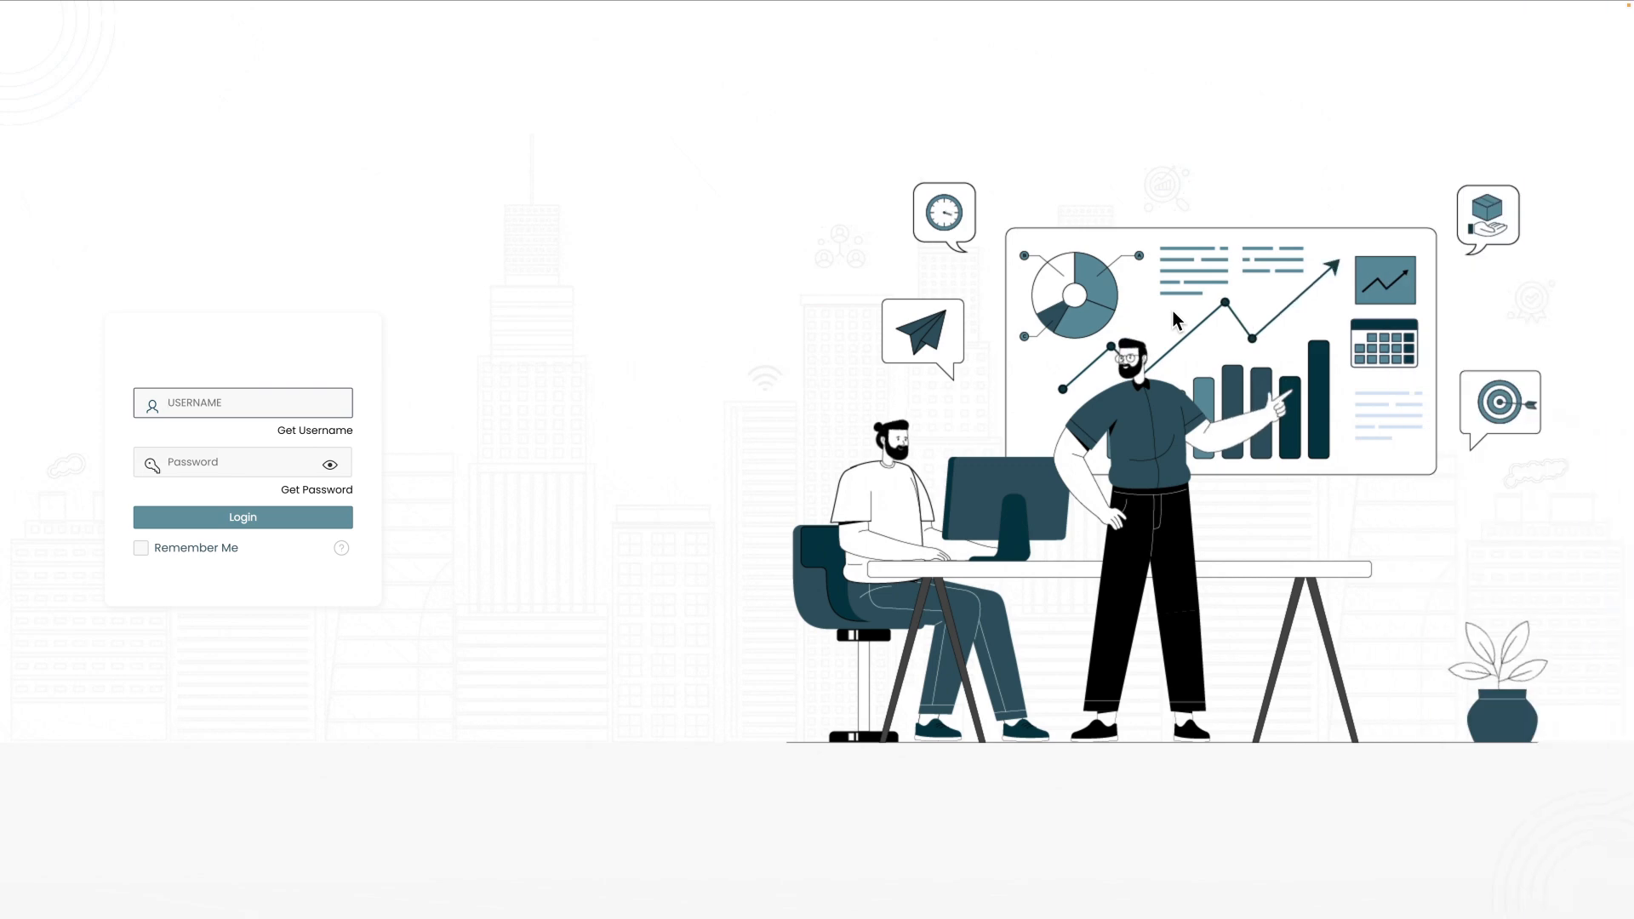
- Log in with the username FINANCE_SUP and enter the account password
text(finan)
key(BackSpace)
key(BackSpace)
key(BackSpace)
key(BackSpace)
key(BackSpace)
text(FINANCE_SUP)
key(Tab)
text(••••••••)
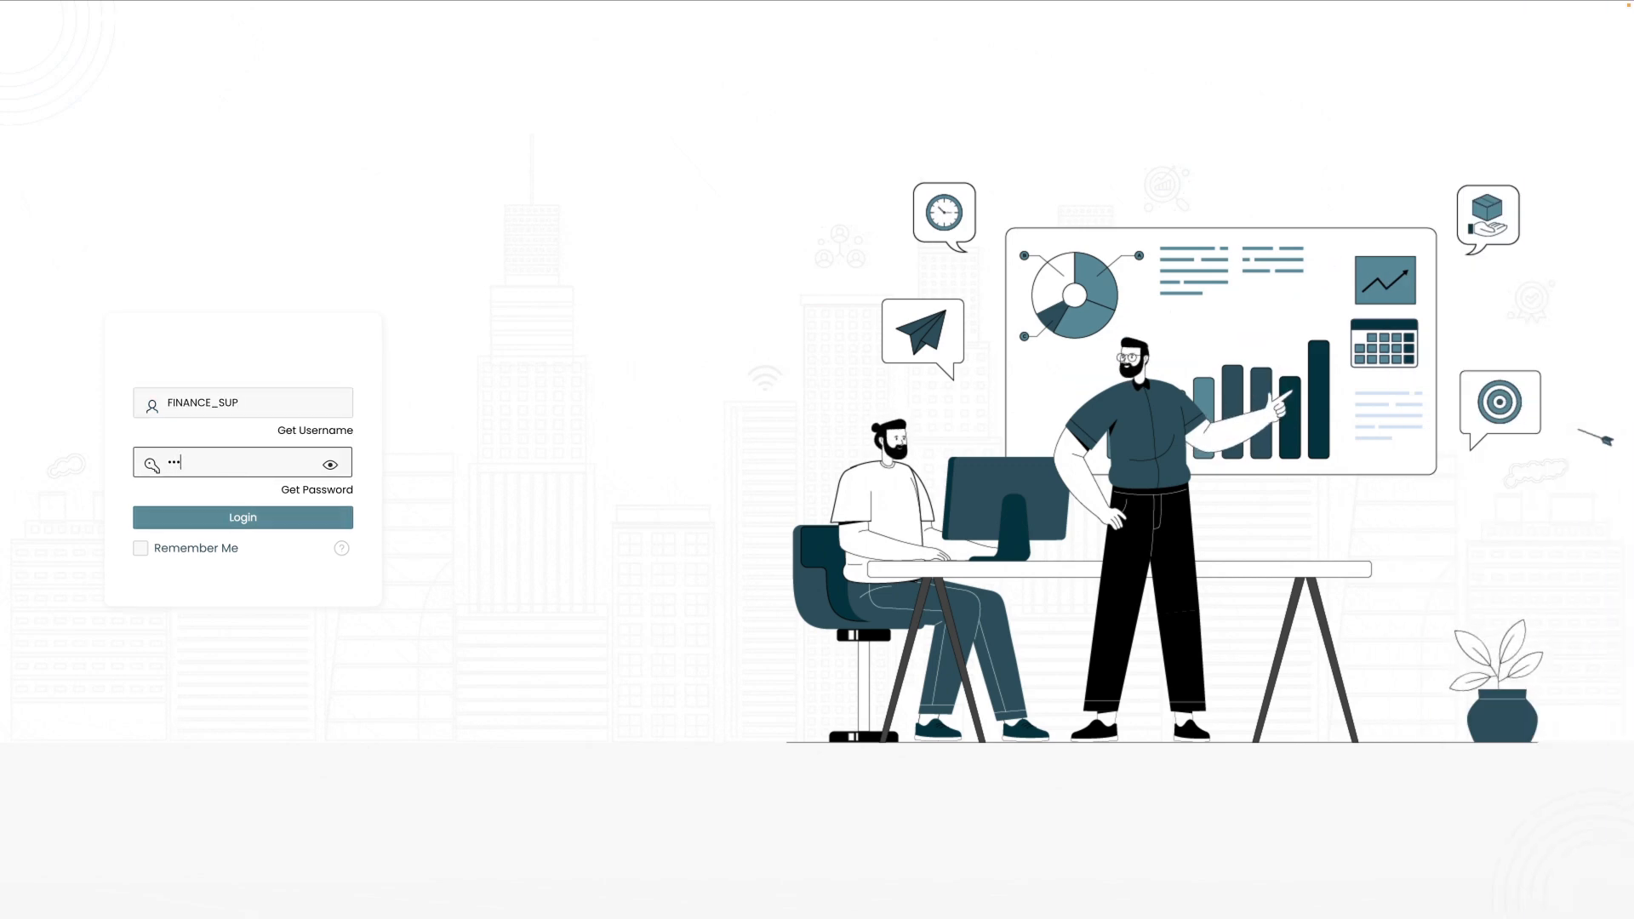